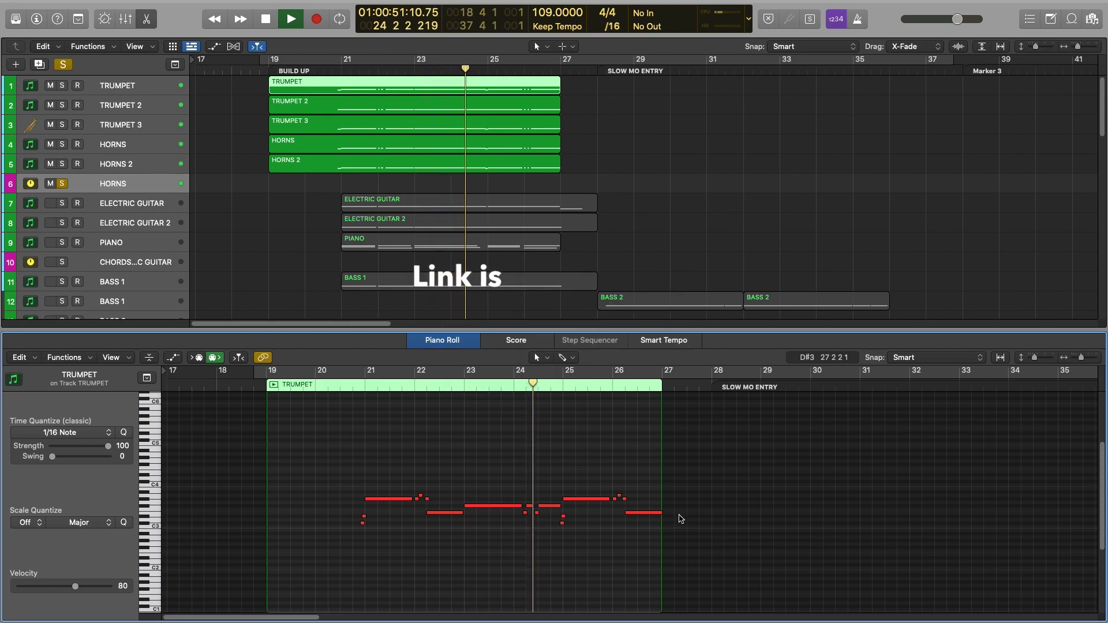
Step: Examine the notes of the trumpet and horns regions one by one in the Piano Roll, then clear the solo and close the editor
{"action": "left_click", "coordinate": [418, 128]}
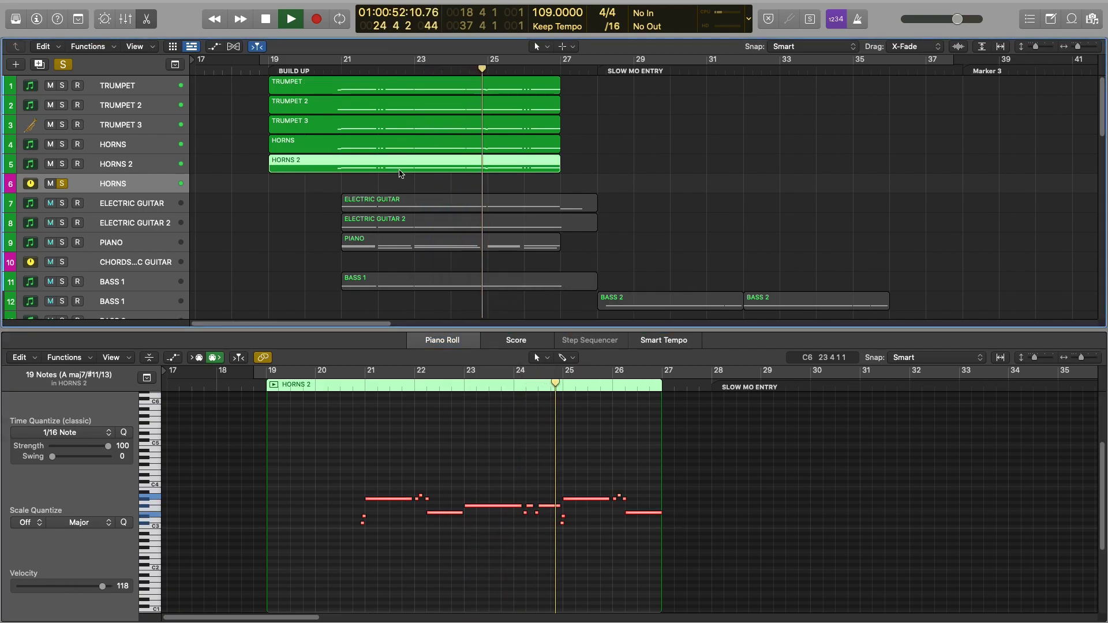
{"action": "left_click", "coordinate": [408, 142]}
{"action": "left_click", "coordinate": [413, 112]}
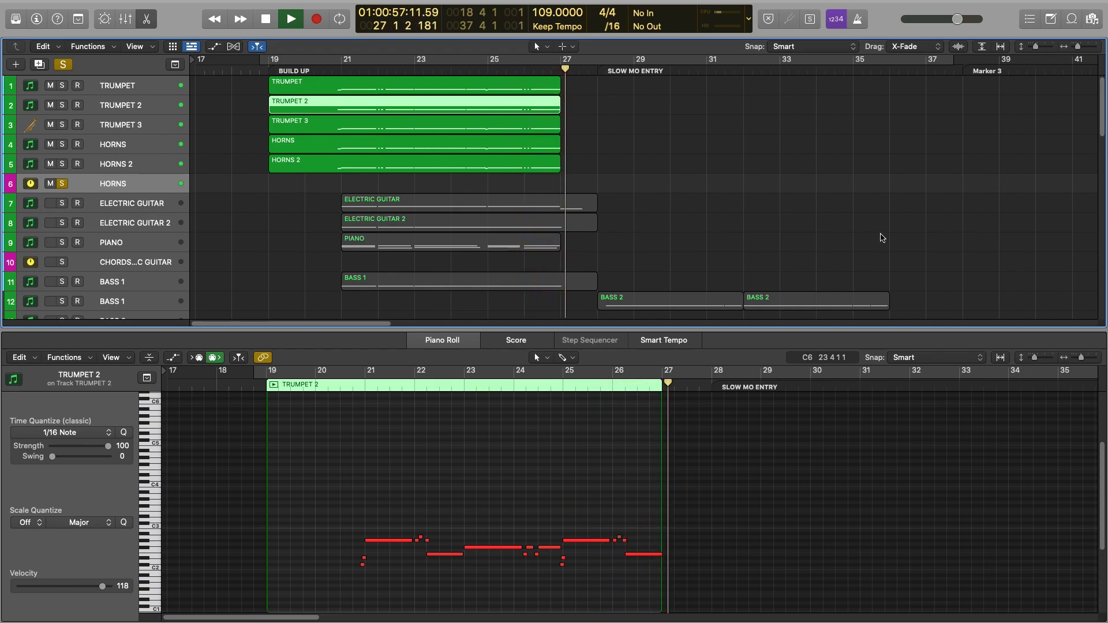
{"action": "left_click", "coordinate": [63, 64]}
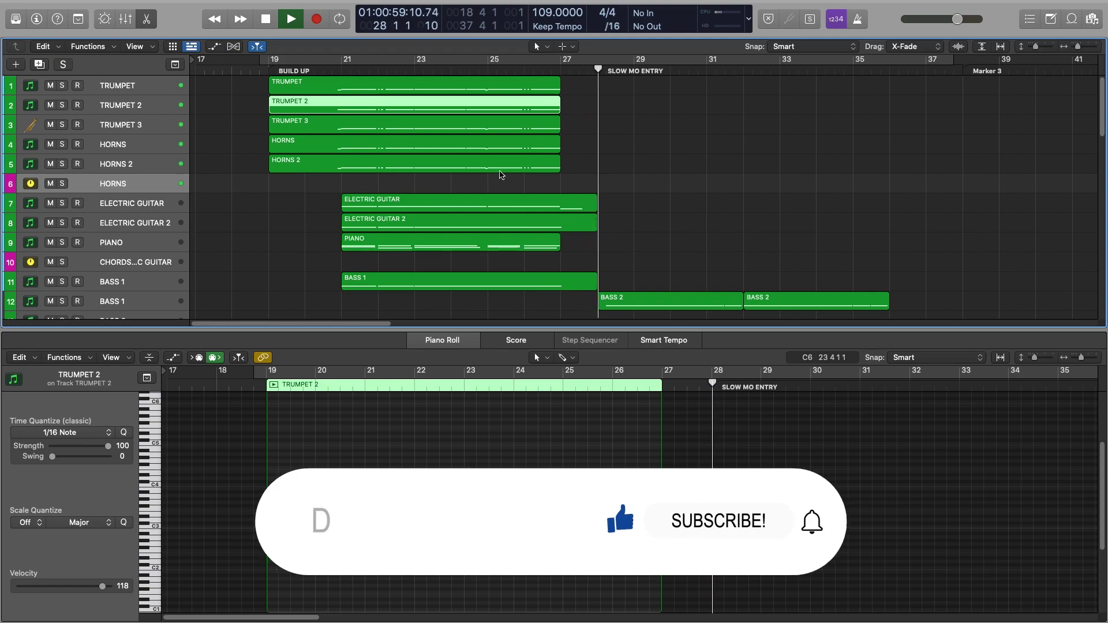
{"action": "key", "text": "e"}
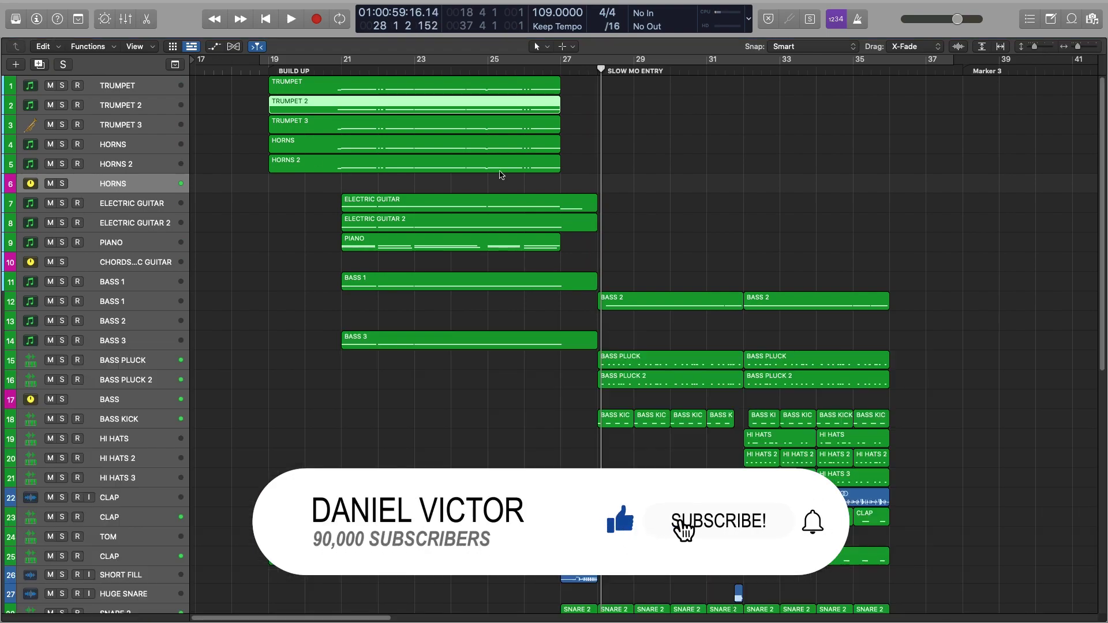
Step: Solo the chords and guitar group and play it from bar 21 with the ELECTRIC GUITAR and PIANO notes in the Piano Roll, then clear the solo
{"action": "left_click", "coordinate": [247, 257]}
{"action": "left_click", "coordinate": [62, 262]}
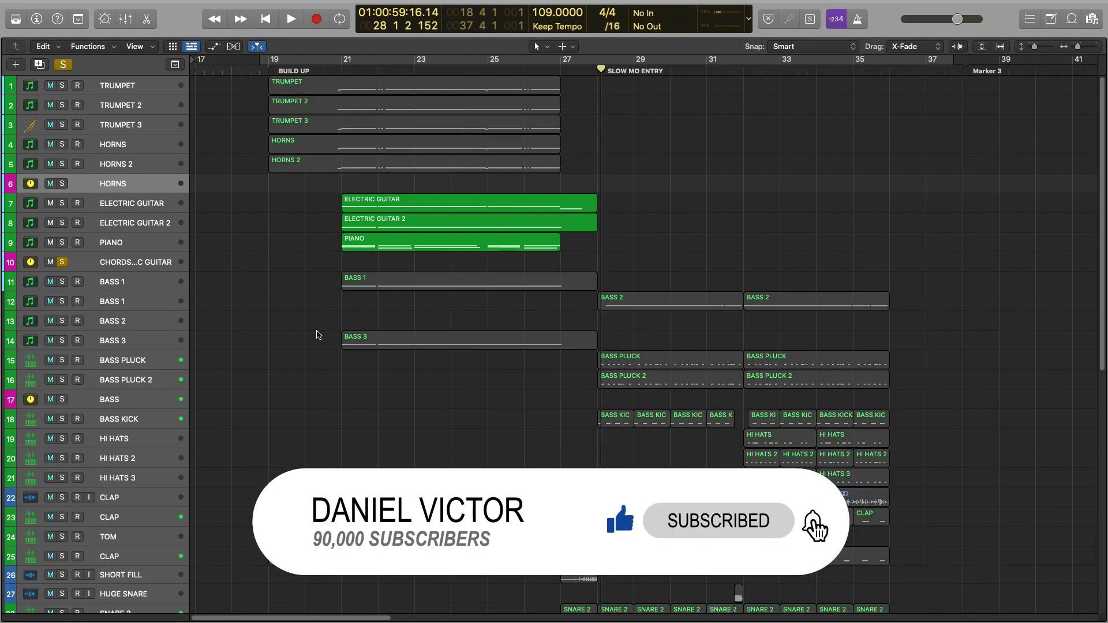
{"action": "left_click", "coordinate": [334, 73]}
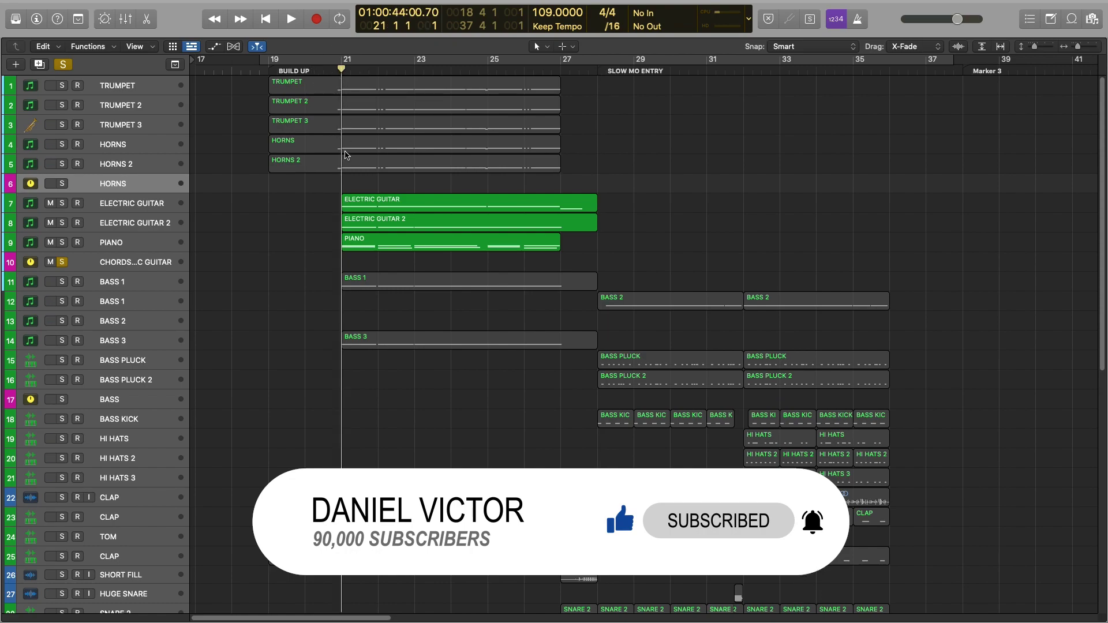
{"action": "left_click_drag", "start_coordinate": [290, 204], "coordinate": [514, 250]}
{"action": "key", "text": "p"}
{"action": "key", "text": "space"}
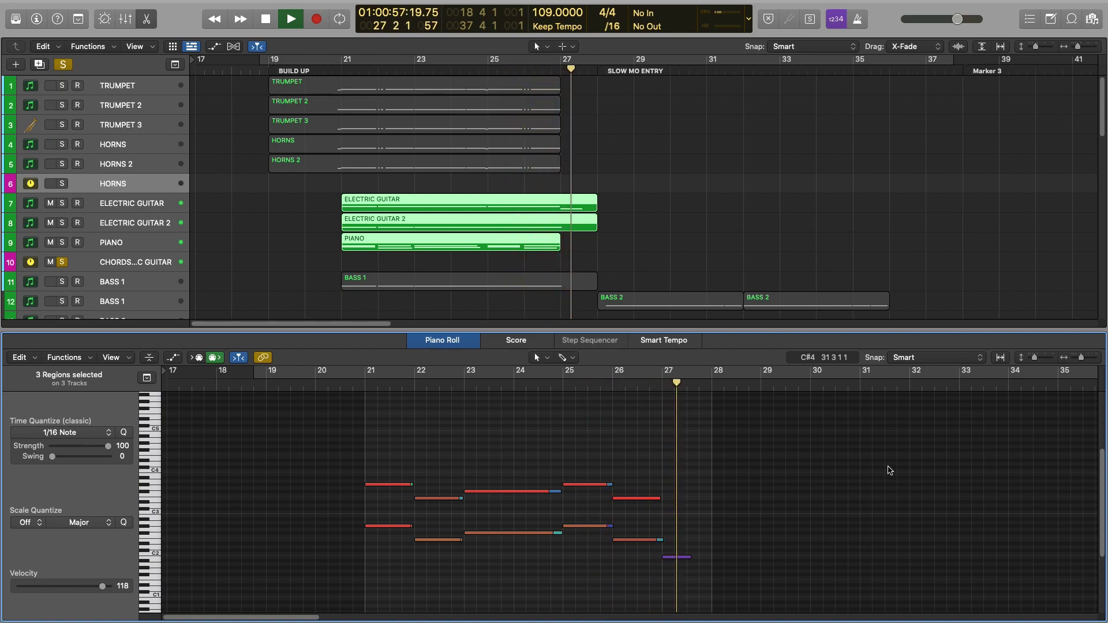
{"action": "left_click", "coordinate": [63, 65]}
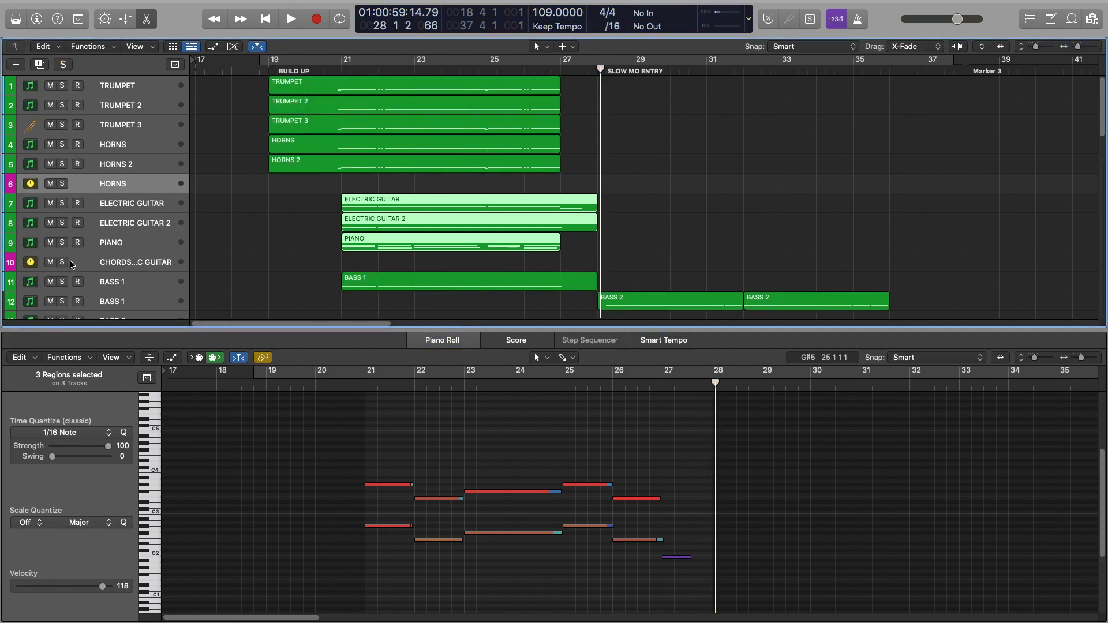
{"action": "key", "text": "e"}
Step: Solo the BASS group and listen to it from bar 21 with all bass and bass pluck regions displayed in the Piano Roll
{"action": "left_click", "coordinate": [61, 399]}
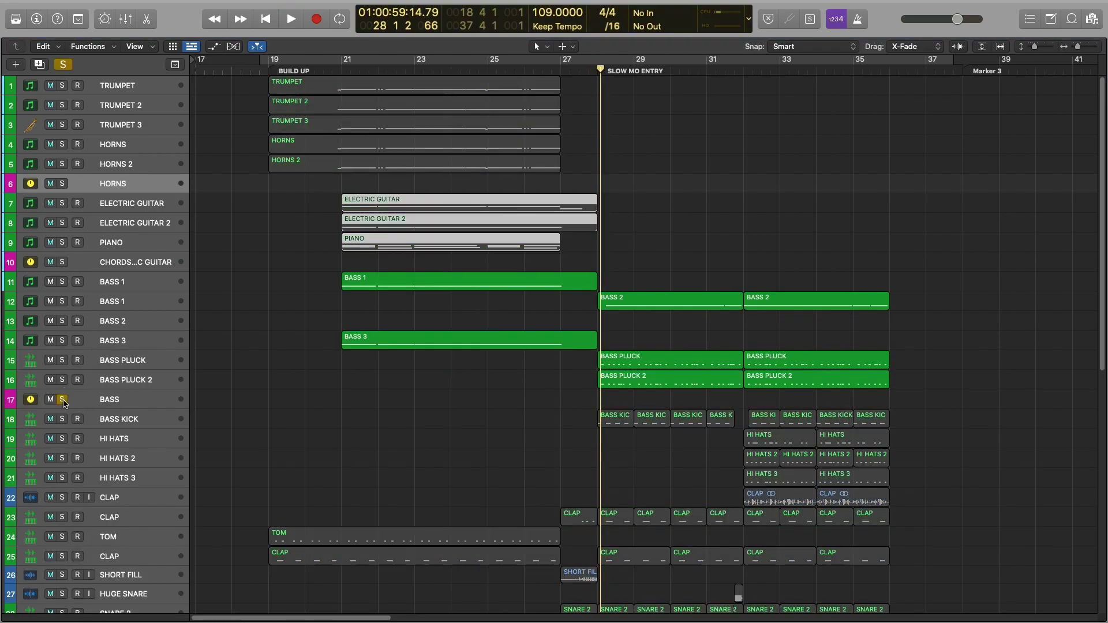
{"action": "left_click", "coordinate": [339, 101]}
{"action": "left_click_drag", "start_coordinate": [321, 278], "coordinate": [817, 378]}
{"action": "key", "text": "e"}
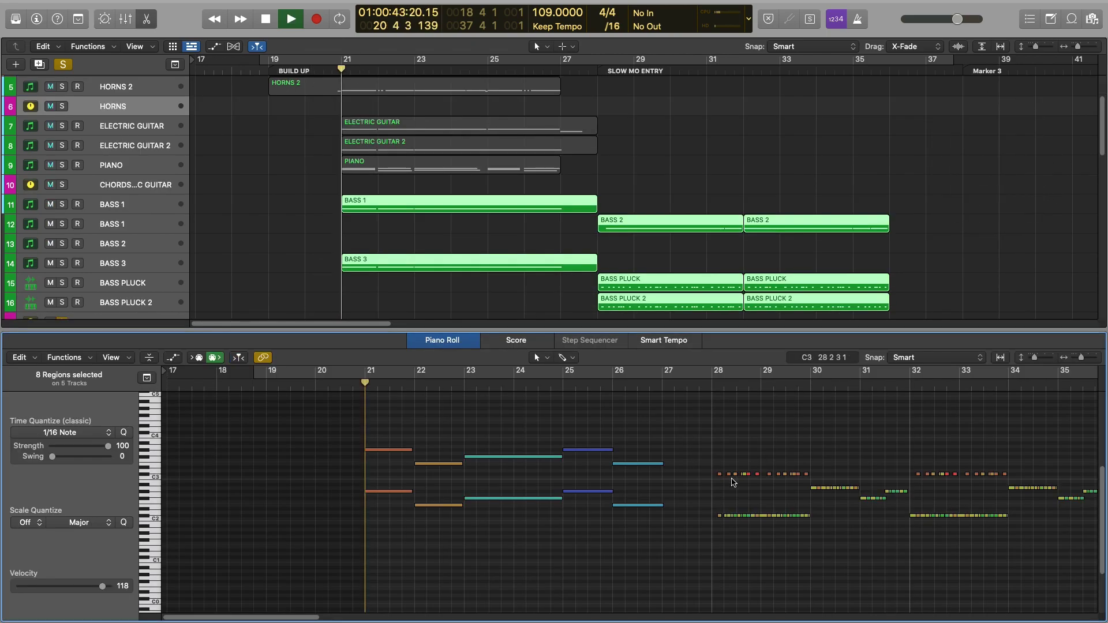
{"action": "scroll", "coordinate": [734, 462], "scroll_direction": "right", "scroll_amount": 5}
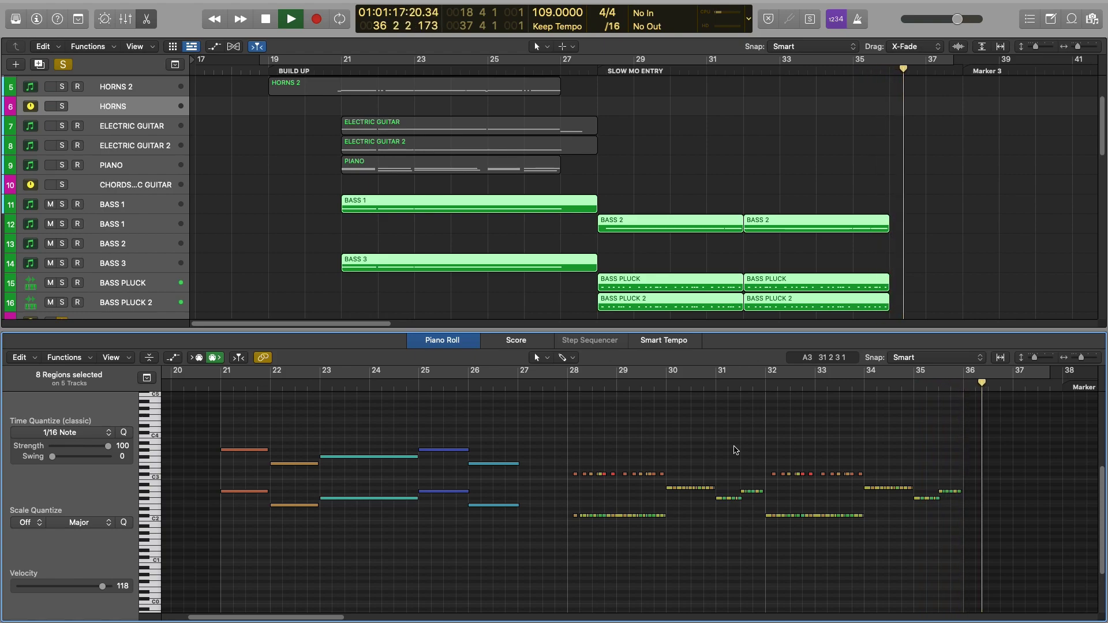
{"action": "key", "text": "e"}
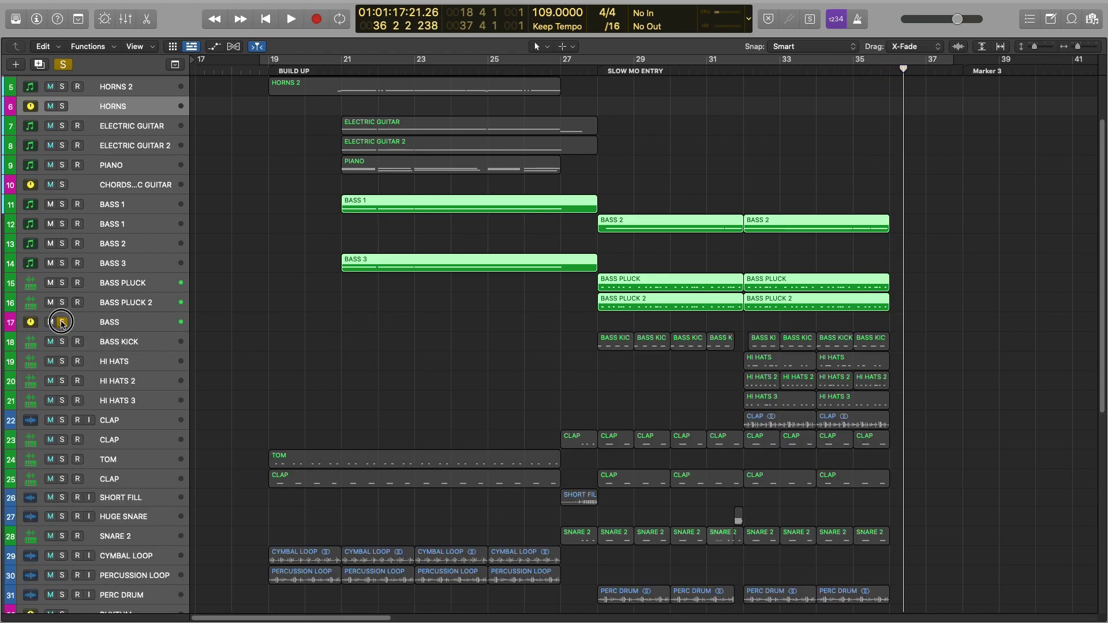
Step: Move the solo from the BASS group to the RHYTHM group and play the drum and percussion tracks from bar 19
{"action": "left_click", "coordinate": [62, 322]}
{"action": "scroll", "coordinate": [63, 404], "scroll_direction": "down", "scroll_amount": 5}
{"action": "left_click", "coordinate": [62, 480]}
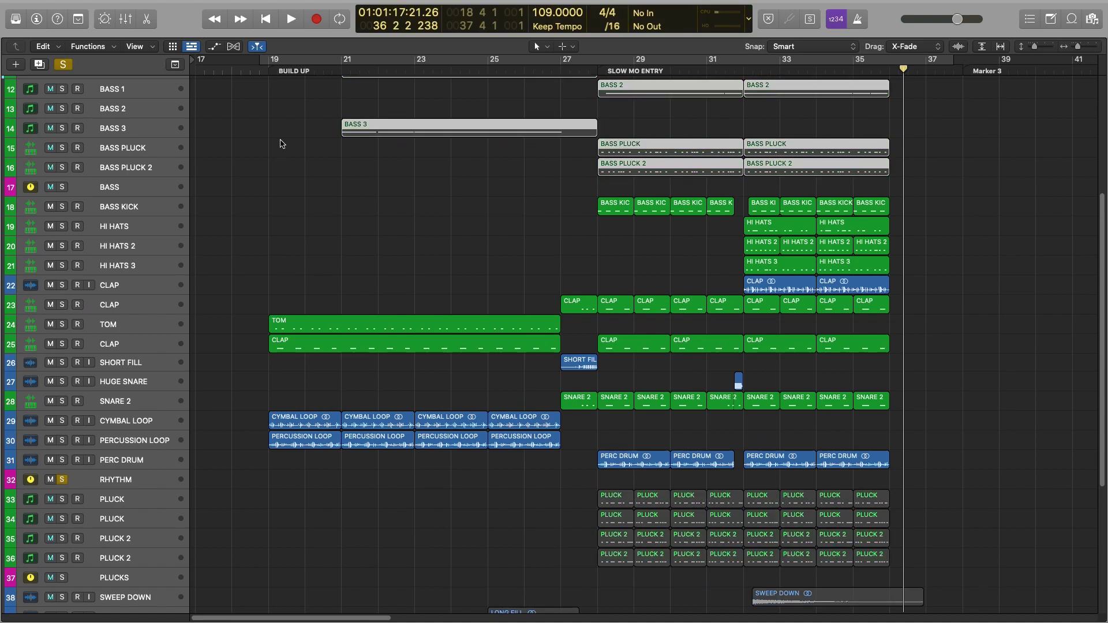
{"action": "key", "text": "space"}
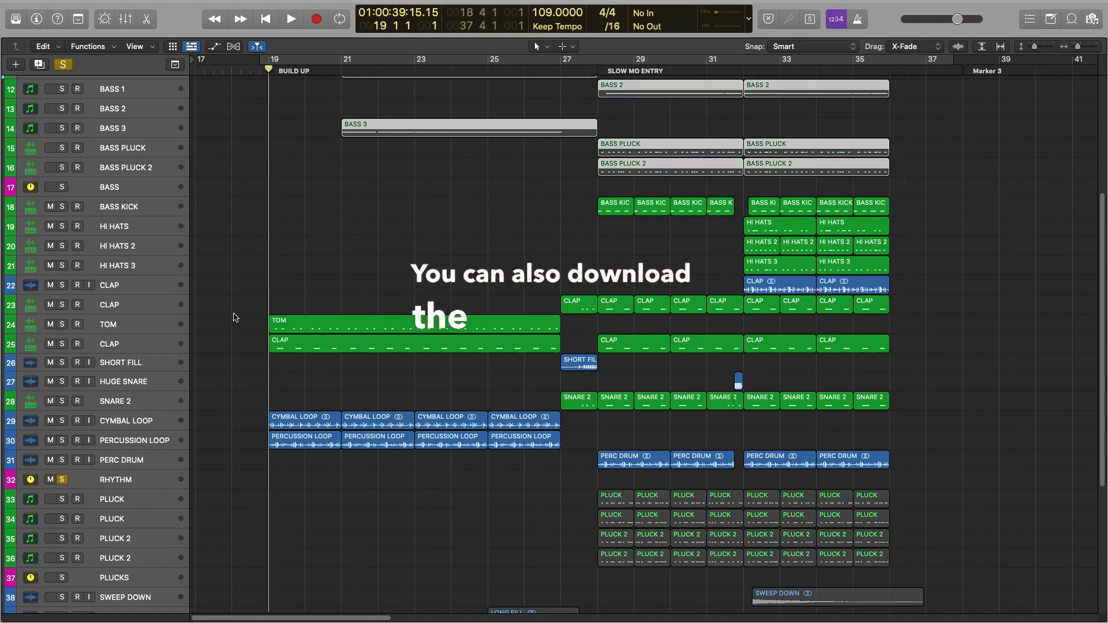
{"action": "left_click_drag", "start_coordinate": [257, 421], "coordinate": [582, 440]}
{"action": "left_click", "coordinate": [519, 487]}
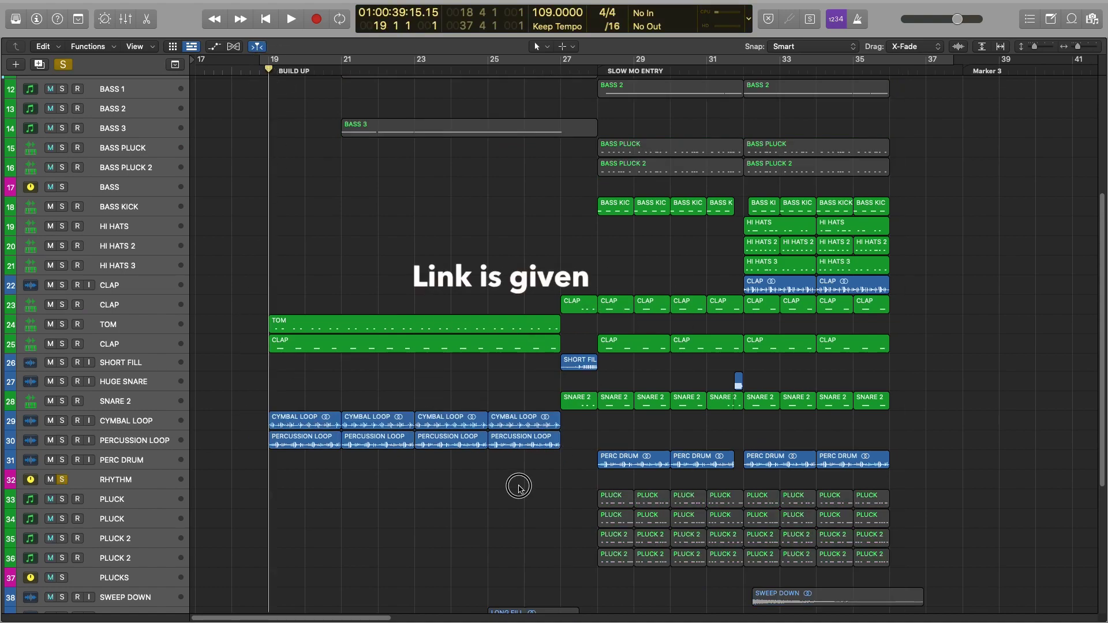
{"action": "left_click_drag", "start_coordinate": [256, 318], "coordinate": [471, 362]}
{"action": "left_click", "coordinate": [290, 389]}
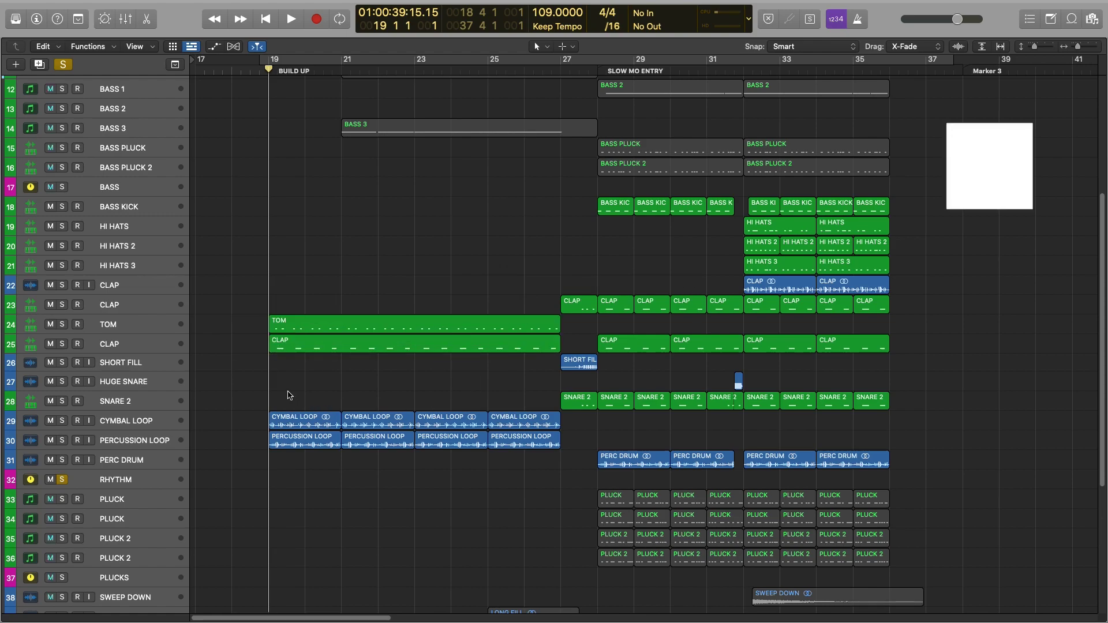
{"action": "key", "text": "space"}
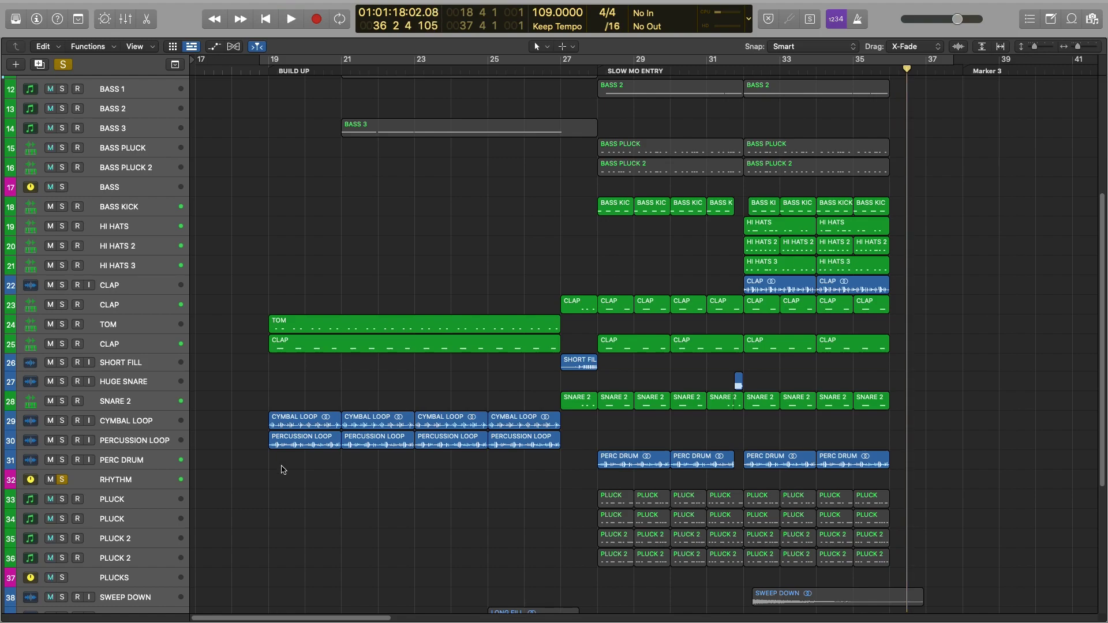
Step: Move the solo from RHYTHM to the PLUCKS group and play the first PLUCK track's regions with their notes in the Piano Roll
{"action": "left_click", "coordinate": [57, 484]}
{"action": "scroll", "coordinate": [26, 508], "scroll_direction": "down", "scroll_amount": 3}
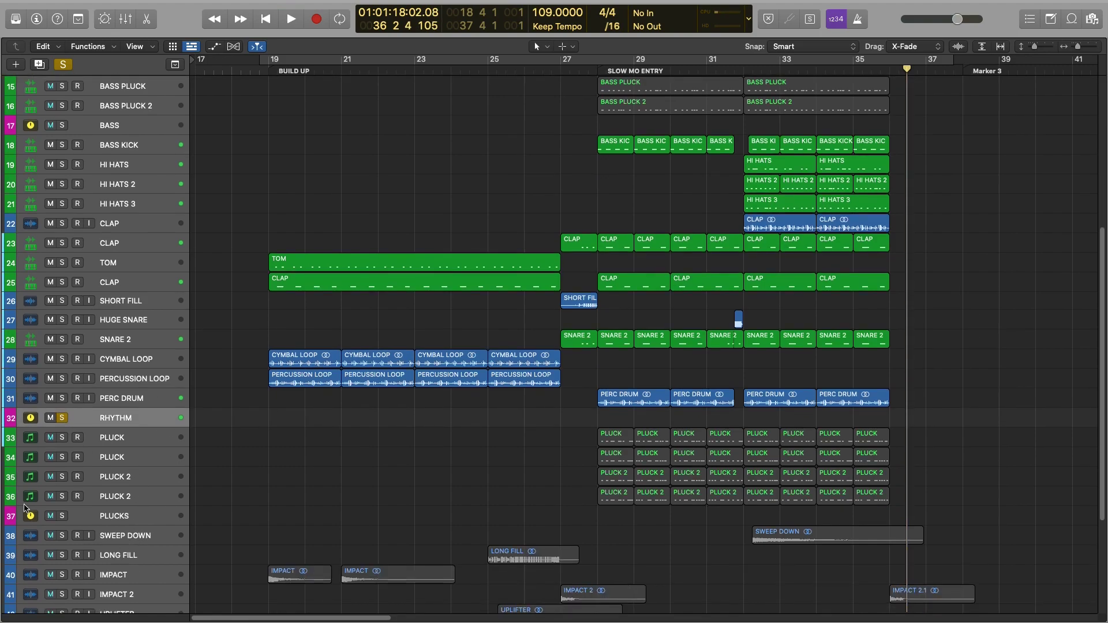
{"action": "left_click", "coordinate": [61, 516]}
{"action": "left_click", "coordinate": [63, 418]}
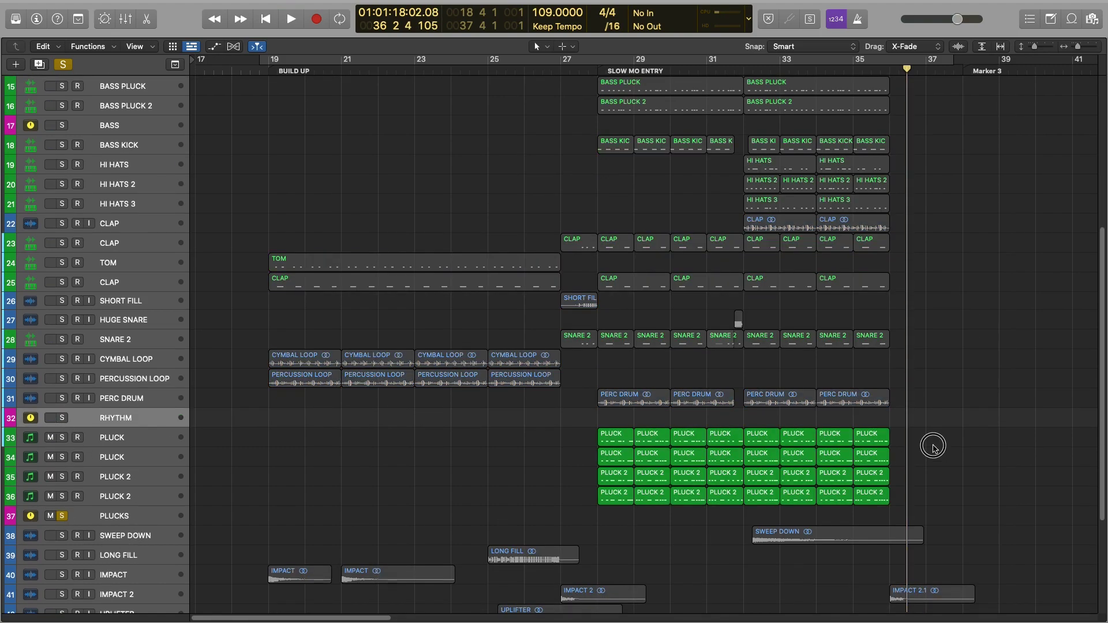
{"action": "left_click_drag", "start_coordinate": [934, 446], "coordinate": [594, 482]}
{"action": "left_click_drag", "start_coordinate": [585, 436], "coordinate": [936, 440]}
{"action": "double_click", "coordinate": [604, 442]}
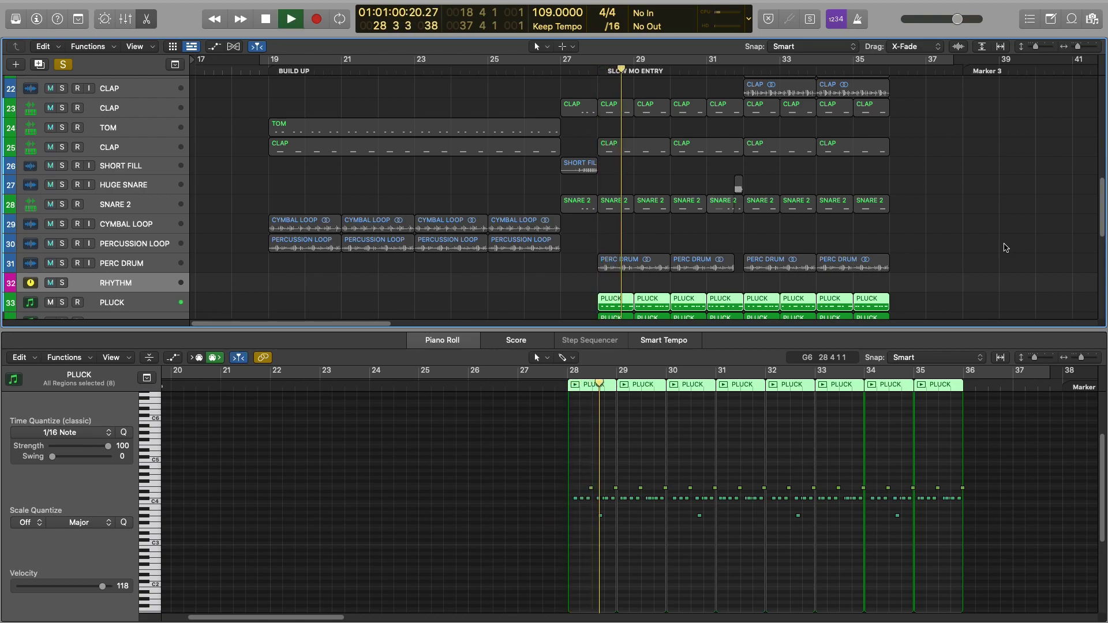
Step: Examine the PLUCK and PLUCK 2 regions of all four tracks together in the Piano Roll, then stop playback and close the editor
{"action": "key", "text": "e"}
{"action": "left_click_drag", "start_coordinate": [955, 311], "coordinate": [664, 367]}
{"action": "double_click", "coordinate": [664, 368]}
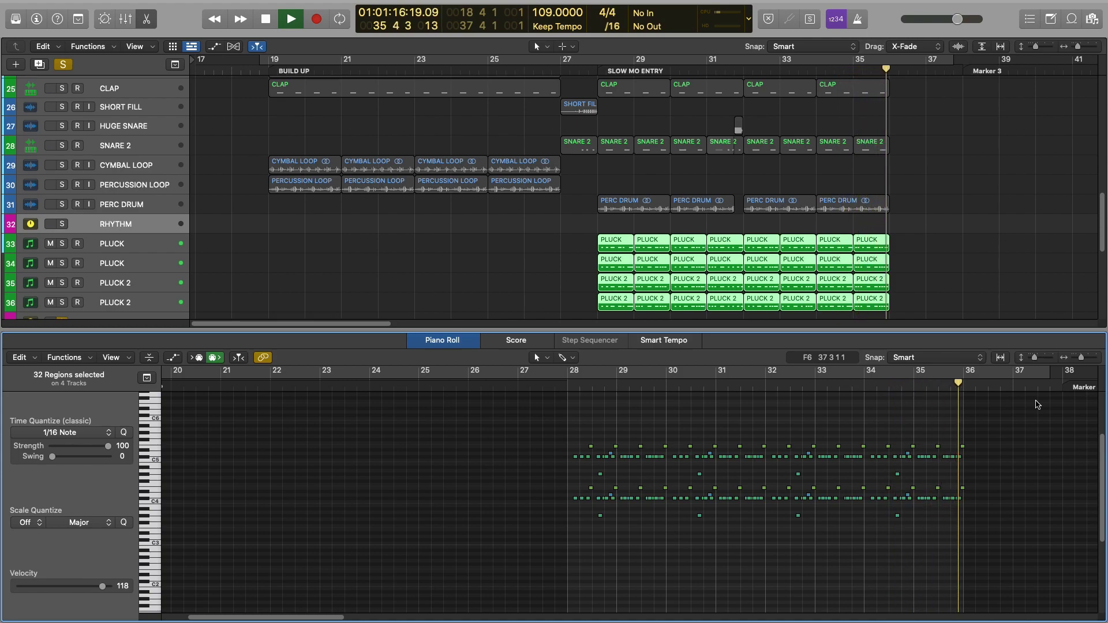
{"action": "key", "text": "space"}
{"action": "key", "text": "p"}
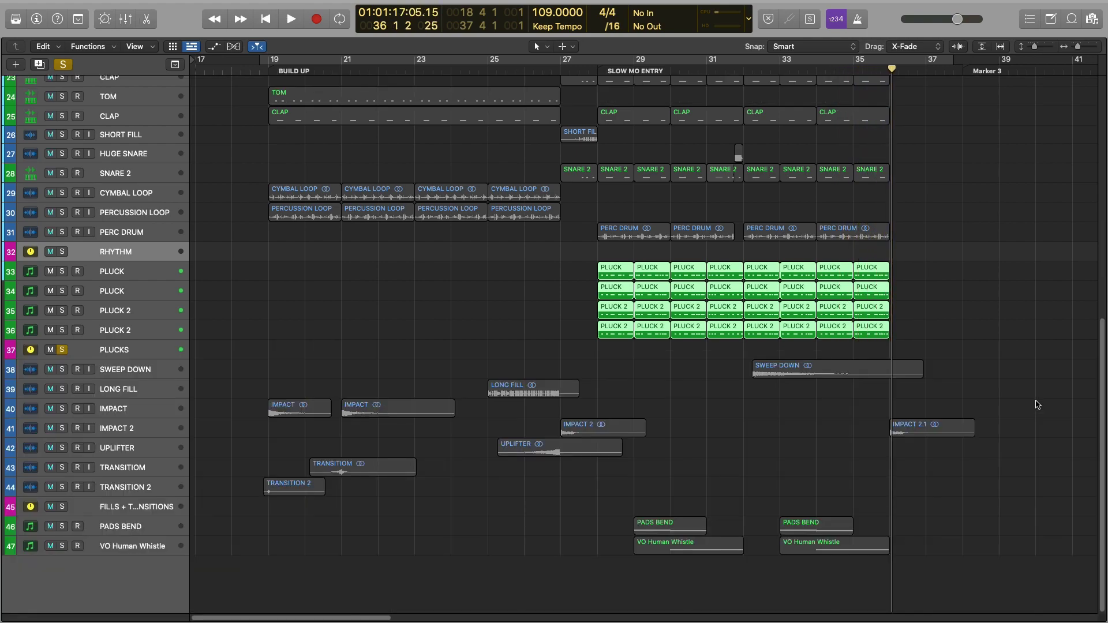
Step: Replace the plucks solo with the fills and transitions group, PADS BEND and VO Human Whistle, and play from just before bar 19
{"action": "left_click", "coordinate": [61, 65]}
{"action": "left_click", "coordinate": [62, 507]}
{"action": "left_click", "coordinate": [62, 526]}
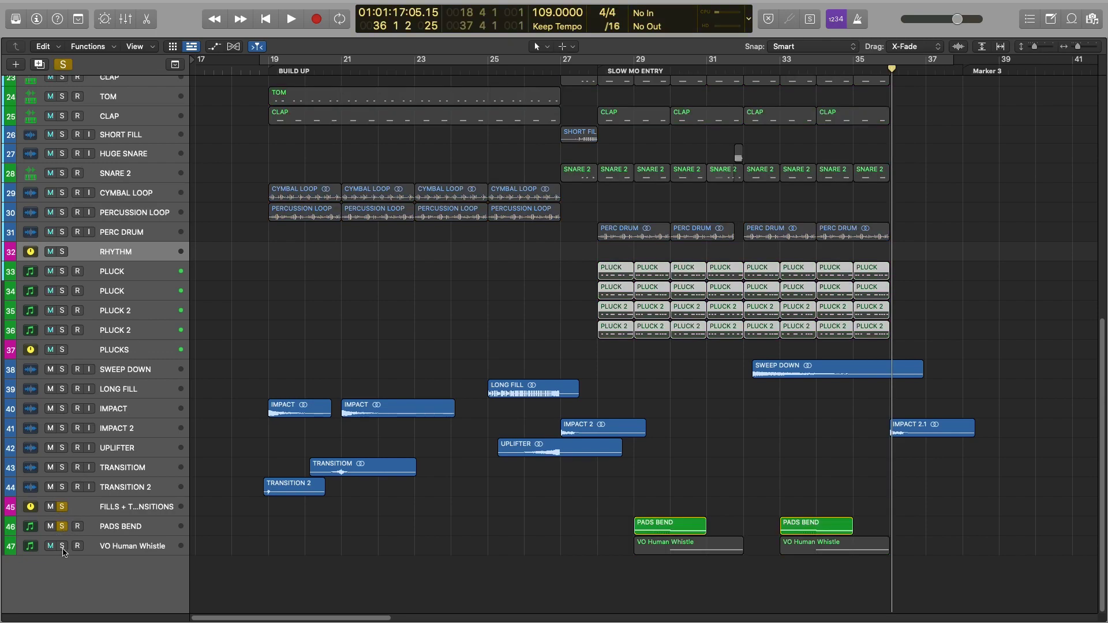
{"action": "left_click", "coordinate": [62, 546]}
{"action": "left_click", "coordinate": [213, 561]}
{"action": "left_click", "coordinate": [250, 70]}
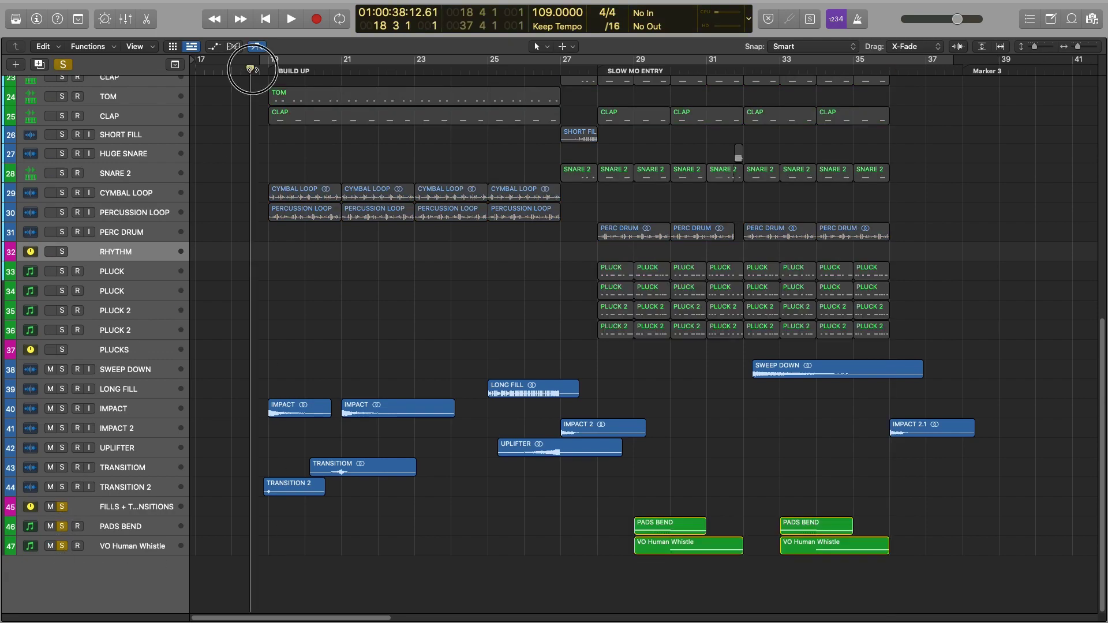
{"action": "key", "text": "space"}
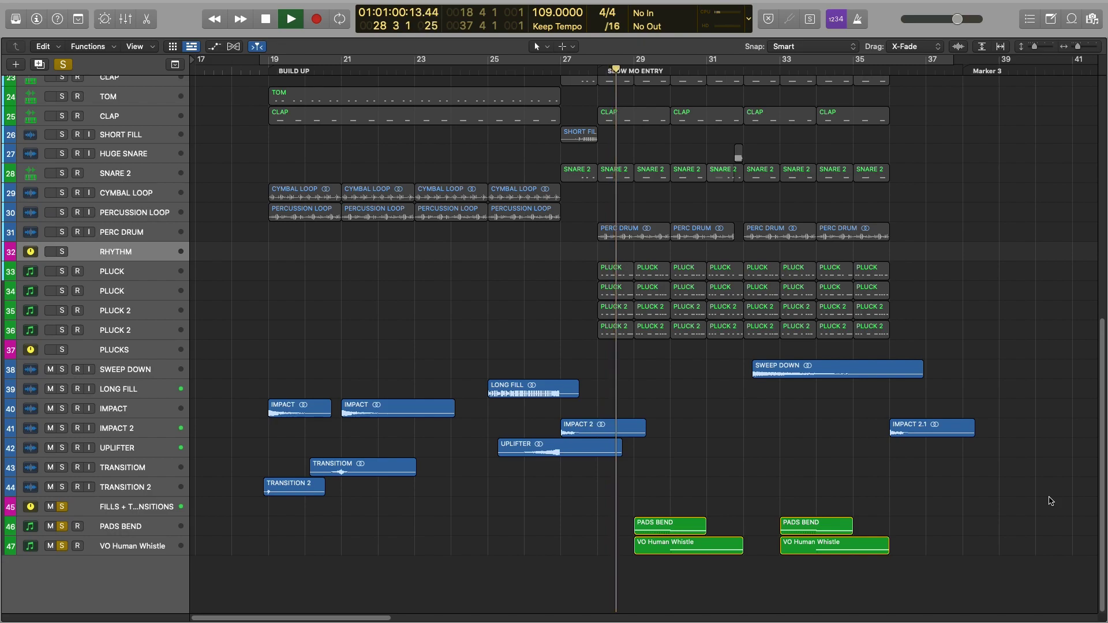
Step: Examine the notes of the PADS BEND and VO Human Whistle regions starting at bar 29 in the Piano Roll
{"action": "double_click", "coordinate": [675, 527]}
{"action": "key", "text": "e"}
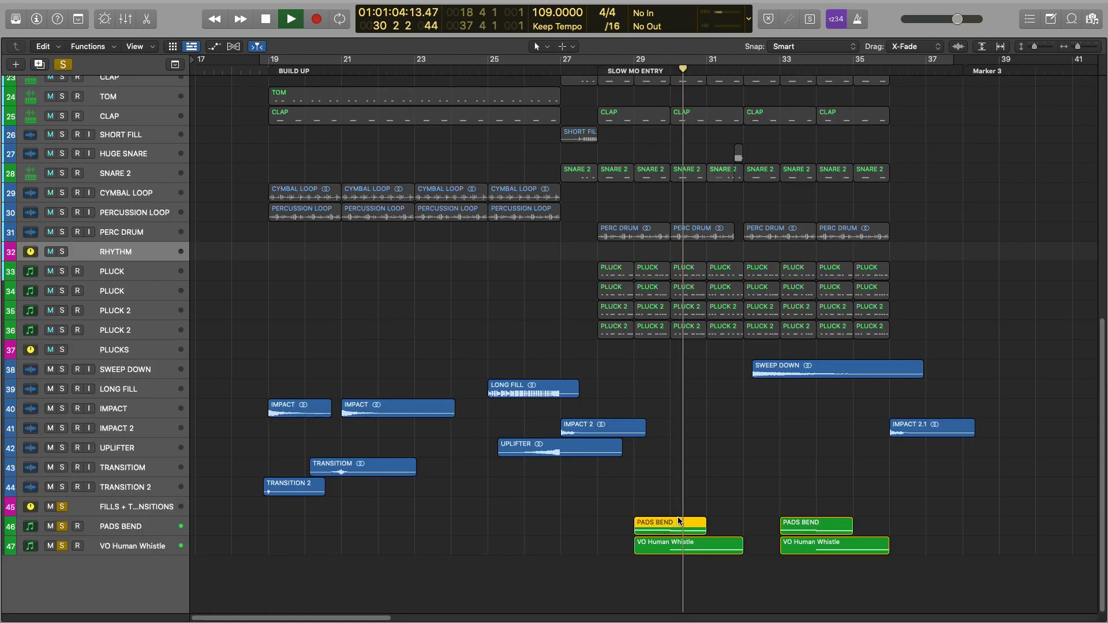
{"action": "double_click", "coordinate": [683, 546]}
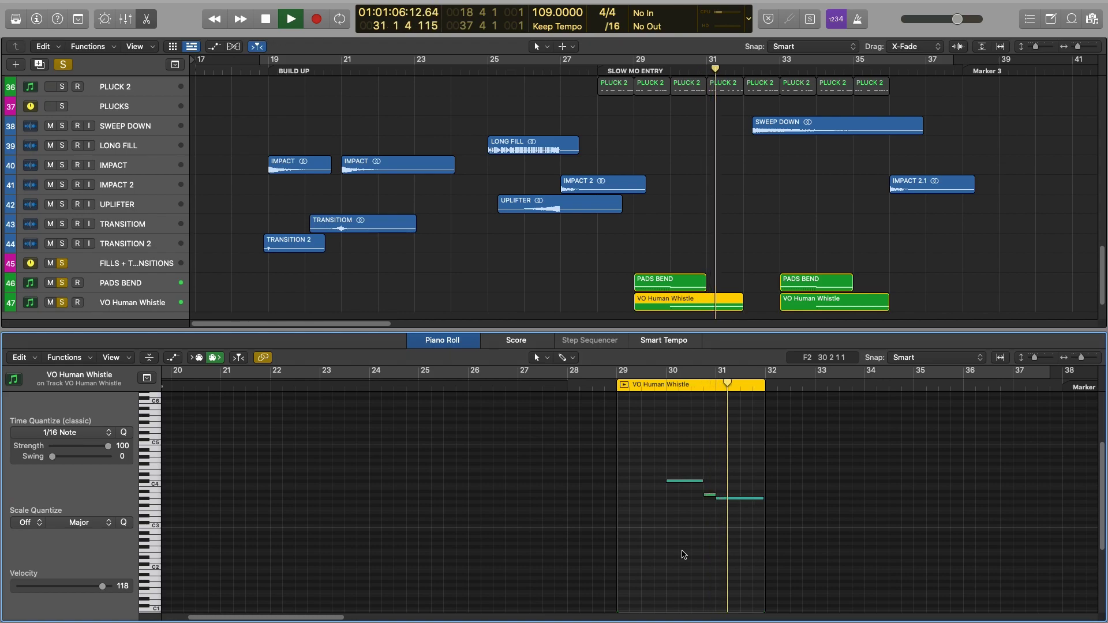
{"action": "key", "text": "e"}
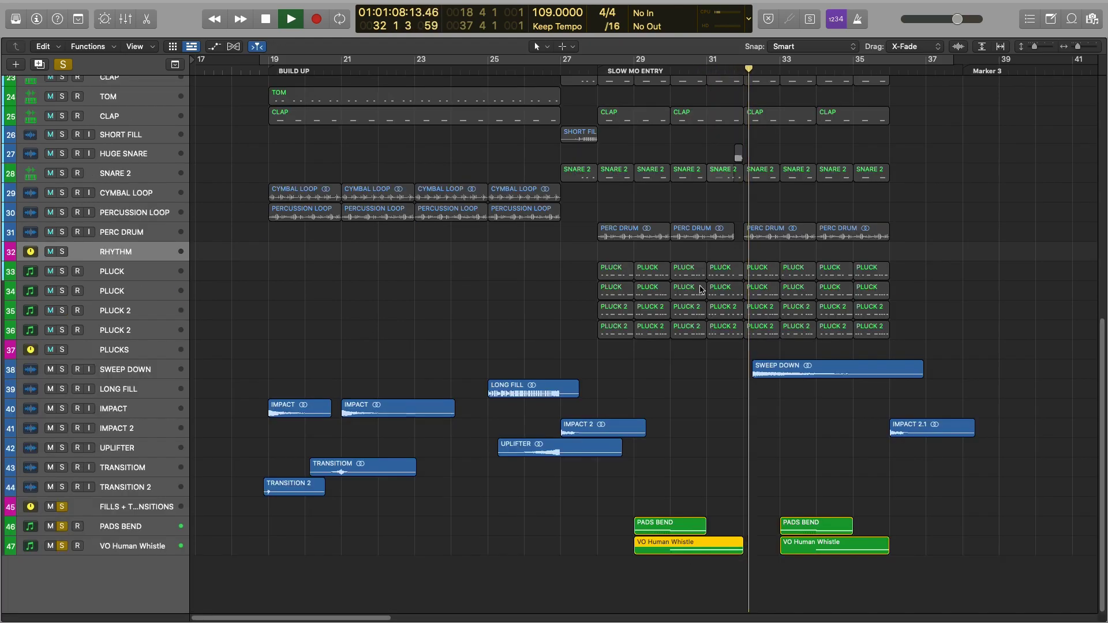
Step: Examine the notes of the PADS BEND and VO Human Whistle regions starting at bar 33 in the Piano Roll, then close the editor
{"action": "left_click", "coordinate": [810, 525]}
{"action": "double_click", "coordinate": [810, 525]}
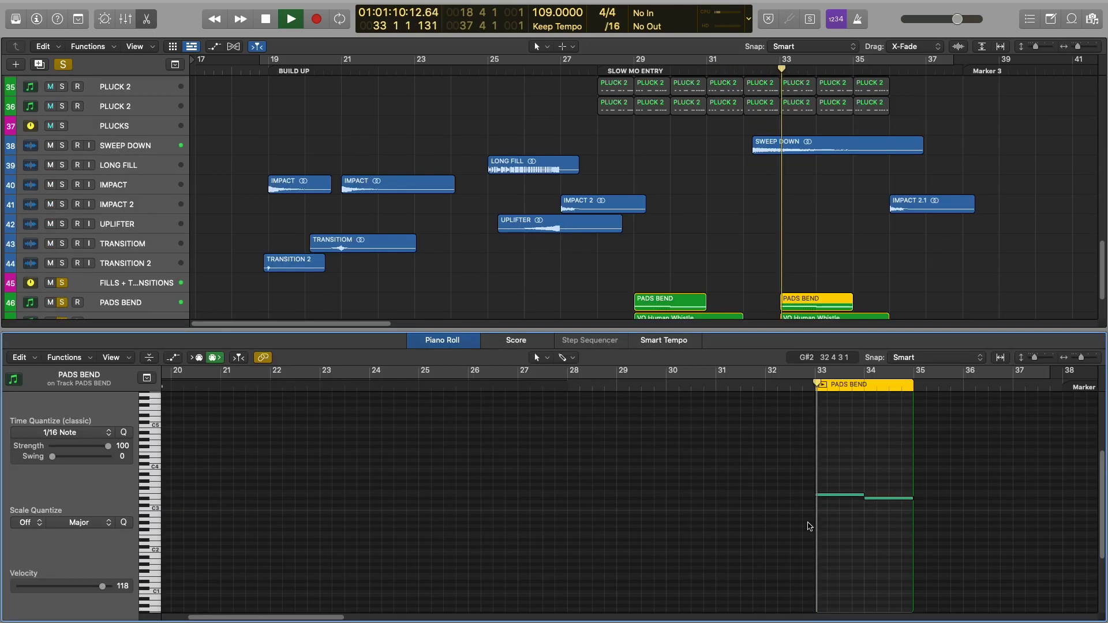
{"action": "left_click", "coordinate": [870, 318]}
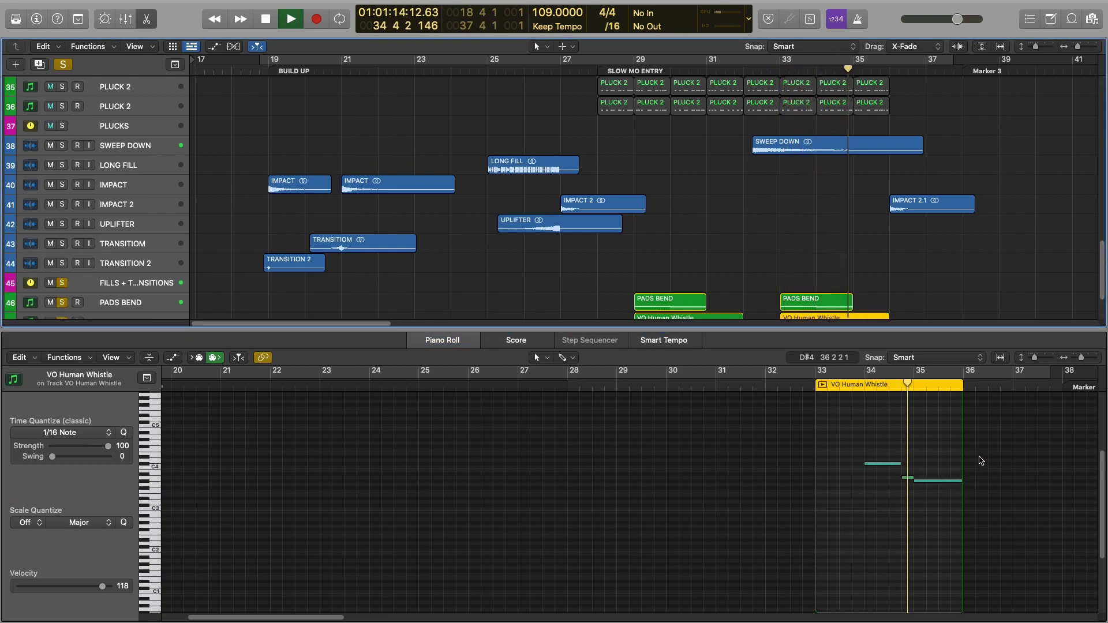
{"action": "key", "text": "p"}
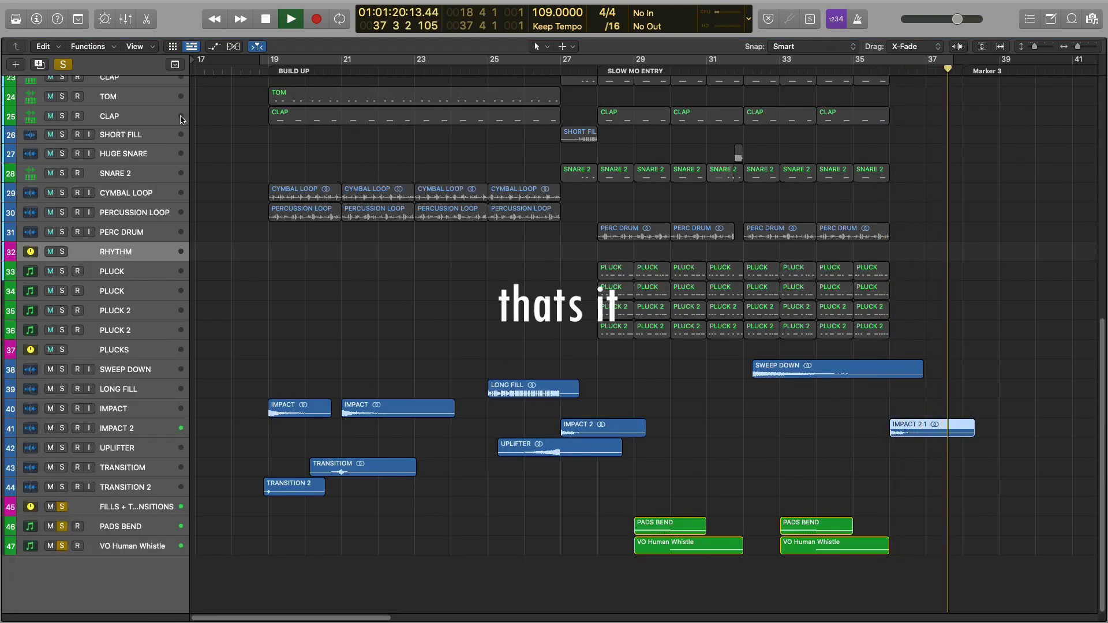
Step: Clear all track solos and reduce the track height until the whole 47-track arrangement fits in view
{"action": "left_click", "coordinate": [63, 64]}
{"action": "scroll", "coordinate": [526, 229], "scroll_direction": "up", "scroll_amount": 15}
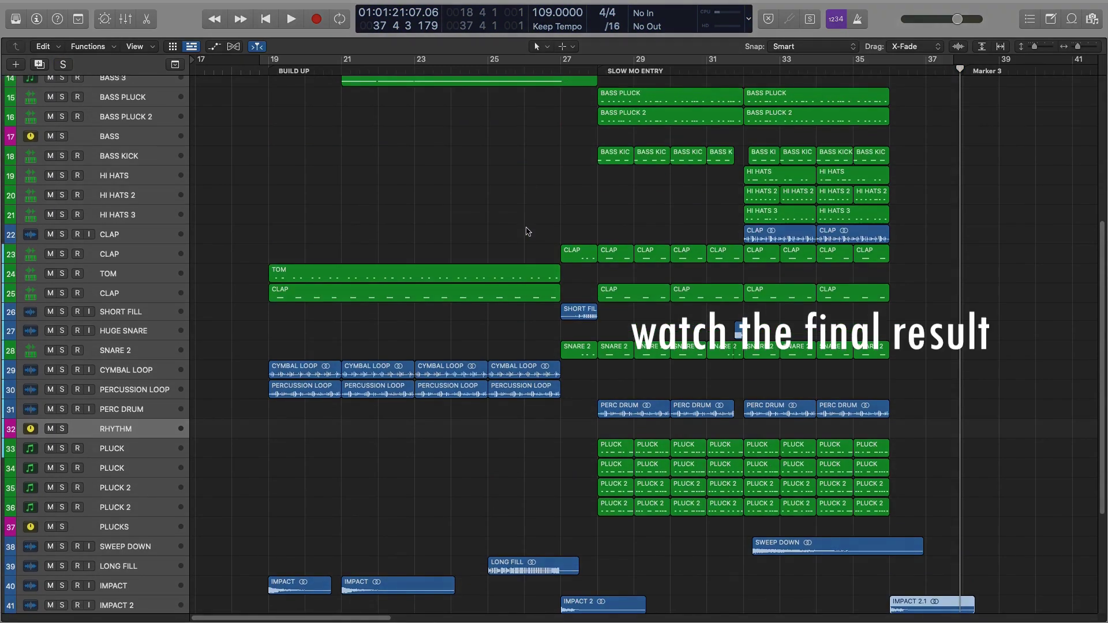
{"action": "key", "text": "super+Up"}
{"action": "key", "text": "super+Up"}
{"action": "key", "text": "super+Up"}
{"action": "key", "text": "super+Up"}
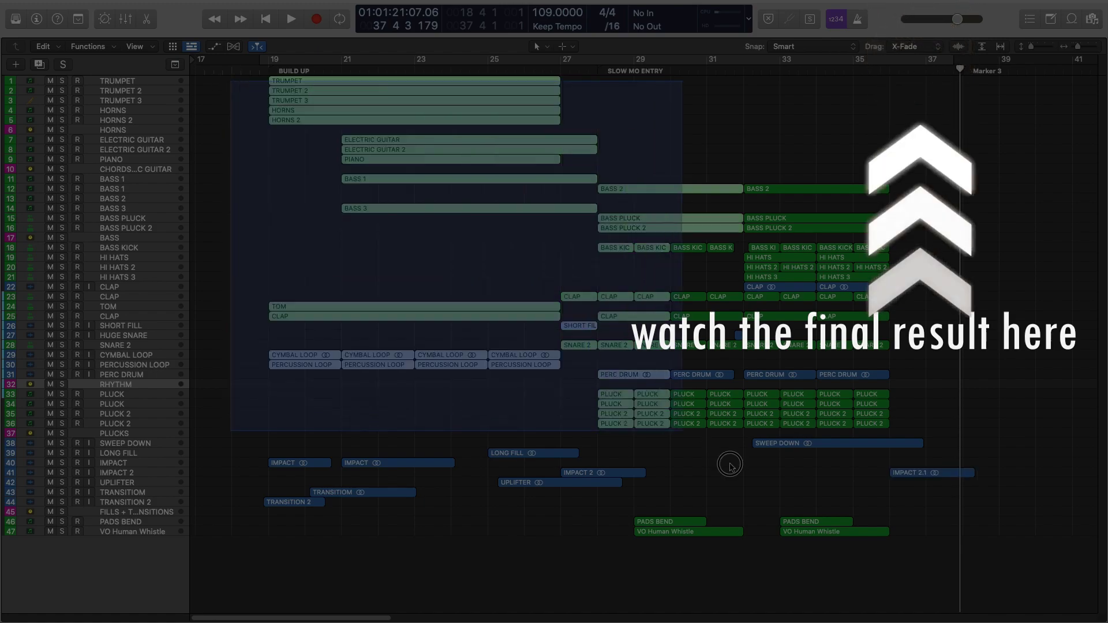
{"action": "left_click_drag", "start_coordinate": [729, 465], "coordinate": [1010, 554]}
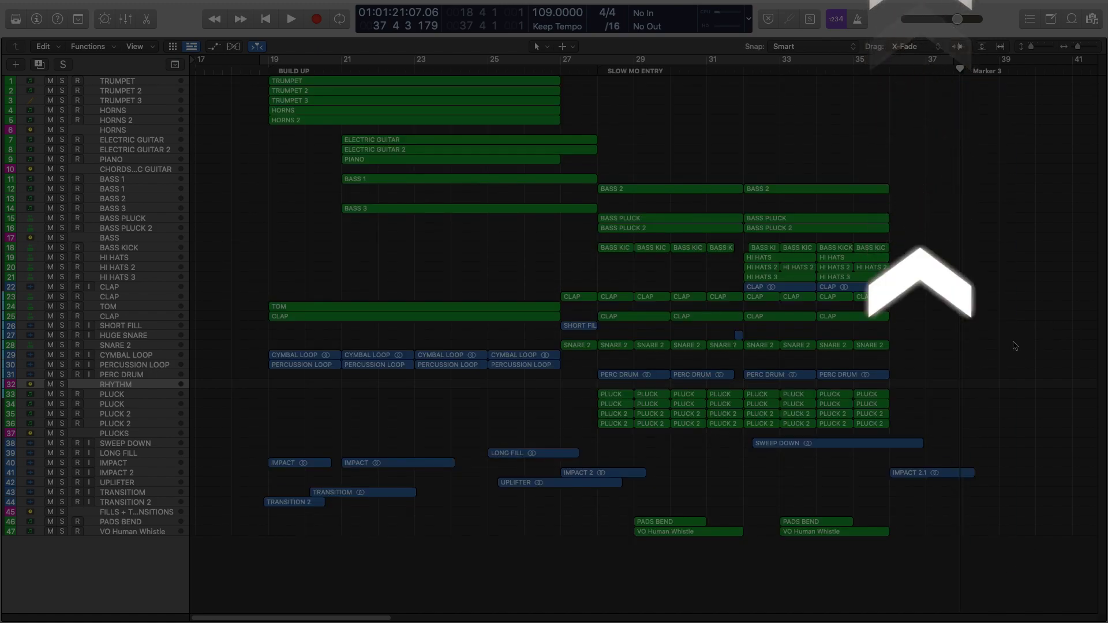